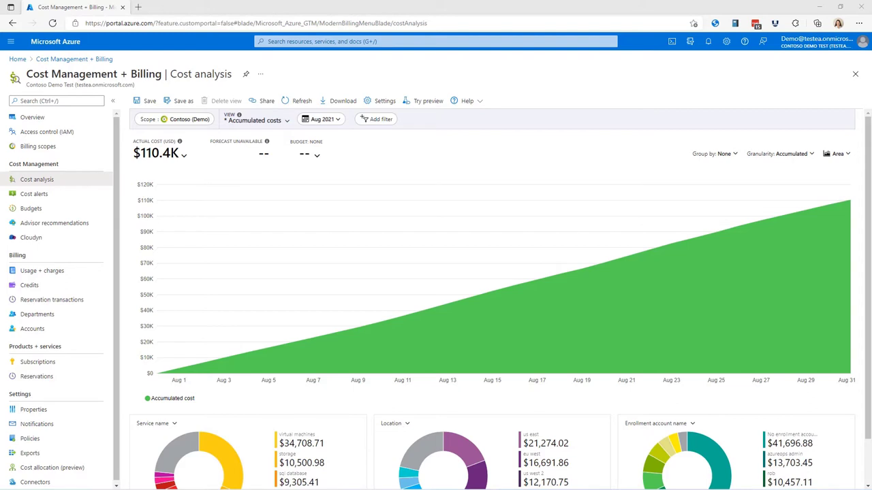
Review the granularity choices and leave them at Accumulated unchanged
left_click(780, 153)
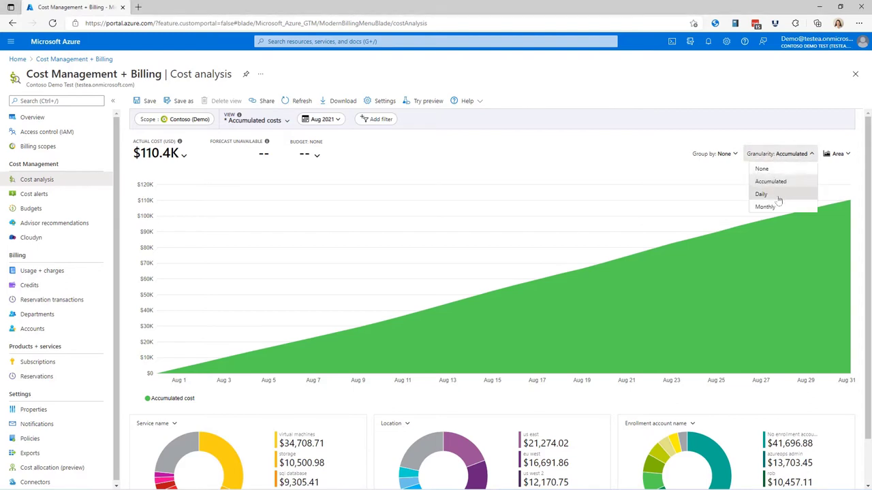
left_click(779, 195)
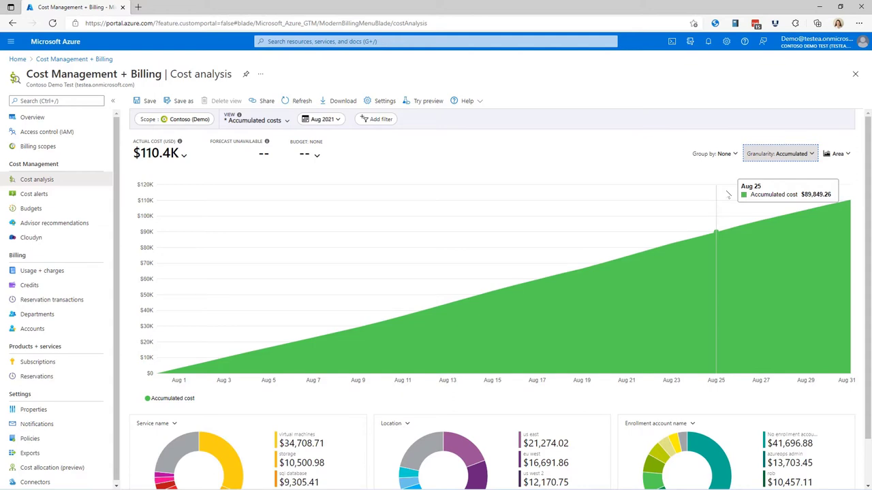
scroll(727, 195, "down", 1)
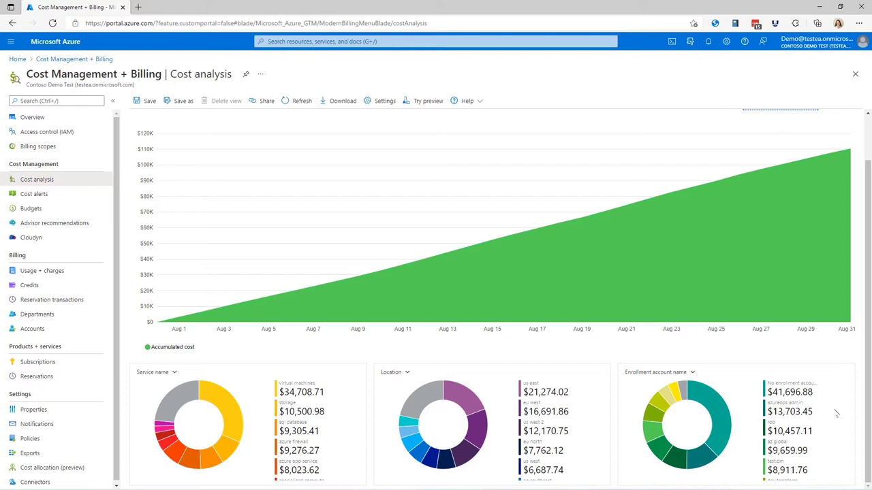
scroll(836, 413, "up", 3)
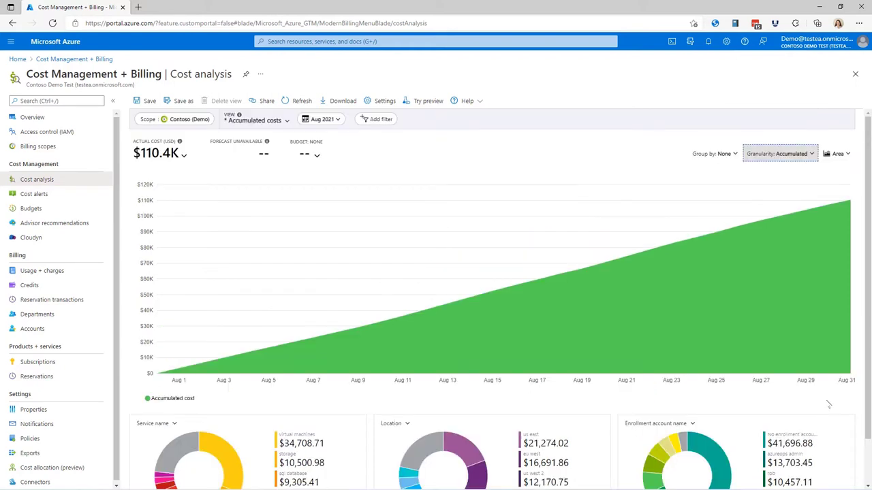
Group costs by Resource group name and filter to the test1-ses-rg resource group
left_click(715, 154)
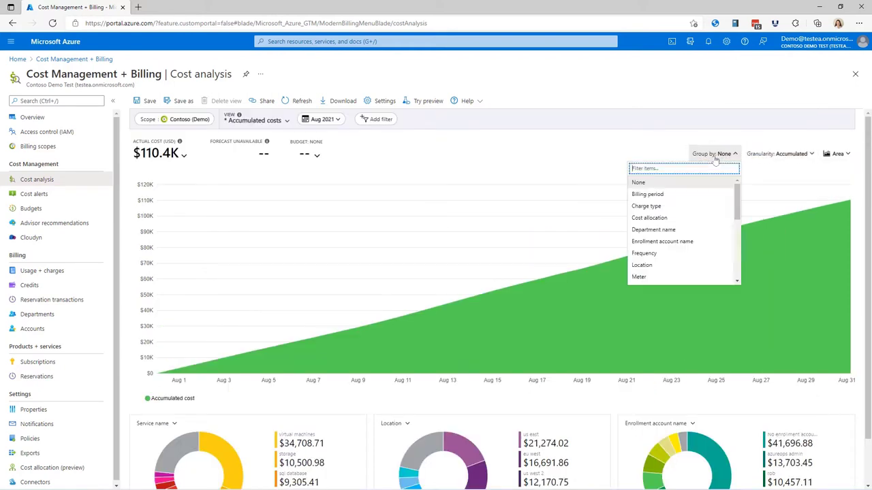
scroll(720, 232, "down", 1)
scroll(720, 235, "down", 3)
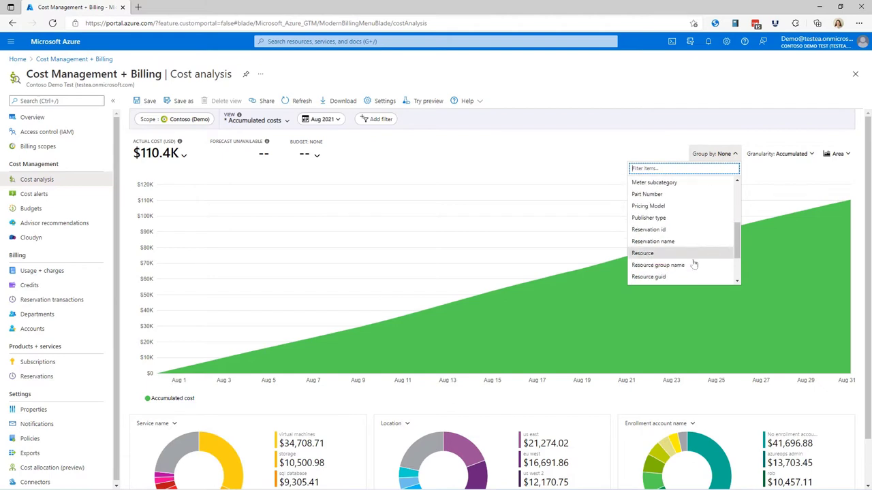
left_click(658, 265)
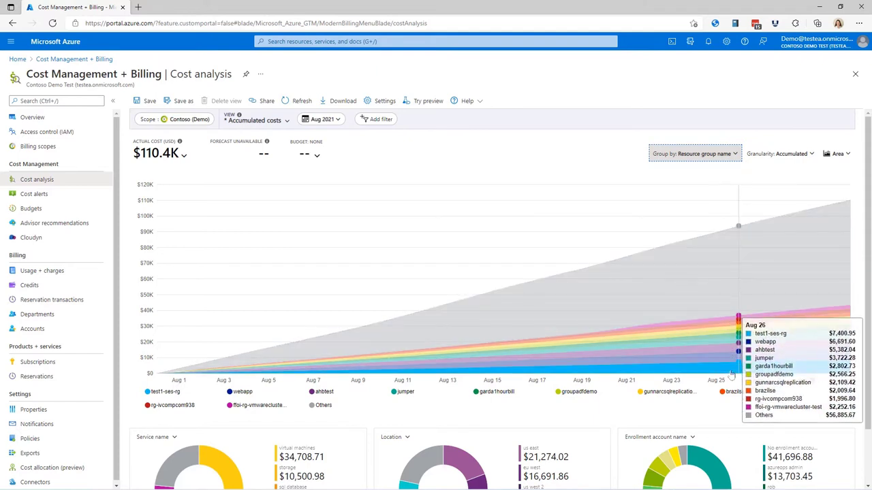
left_click(732, 373)
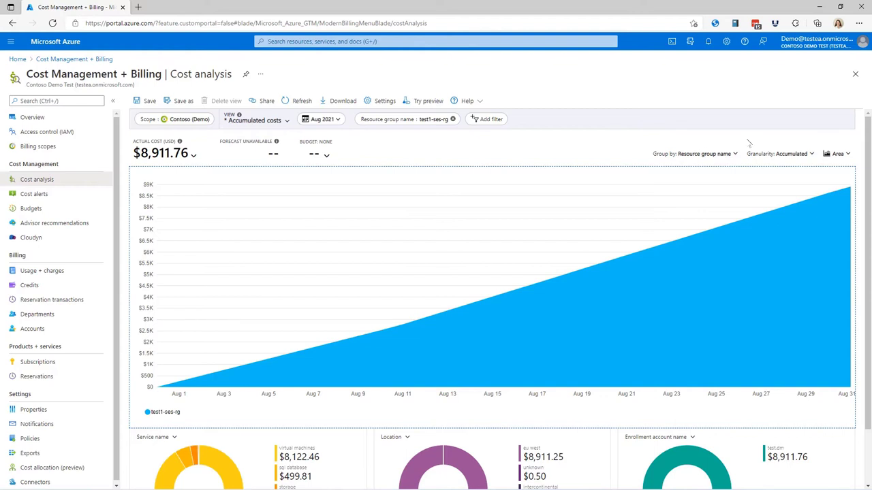
Group test1-ses-rg costs by Resource and filter to the eflow-vm-2 virtual machine
left_click(732, 153)
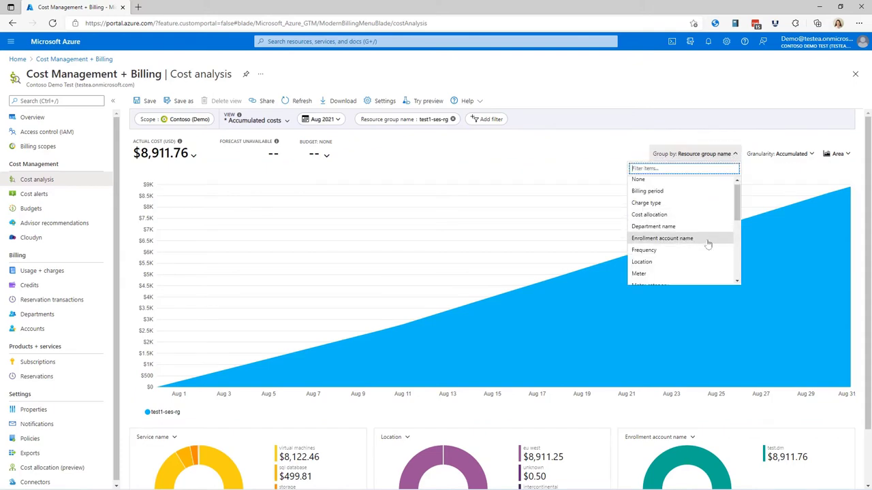
scroll(707, 225, "down", 2)
scroll(707, 232, "down", 2)
scroll(698, 245, "down", 1)
left_click(674, 237)
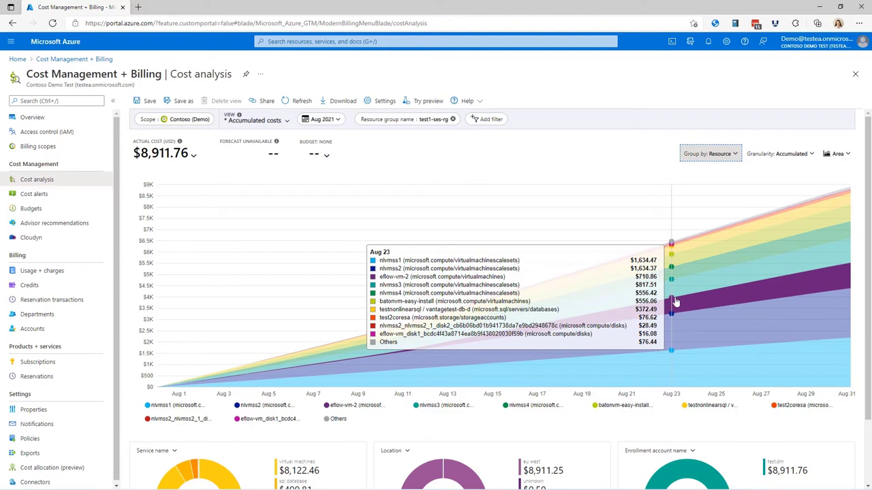
left_click(675, 301)
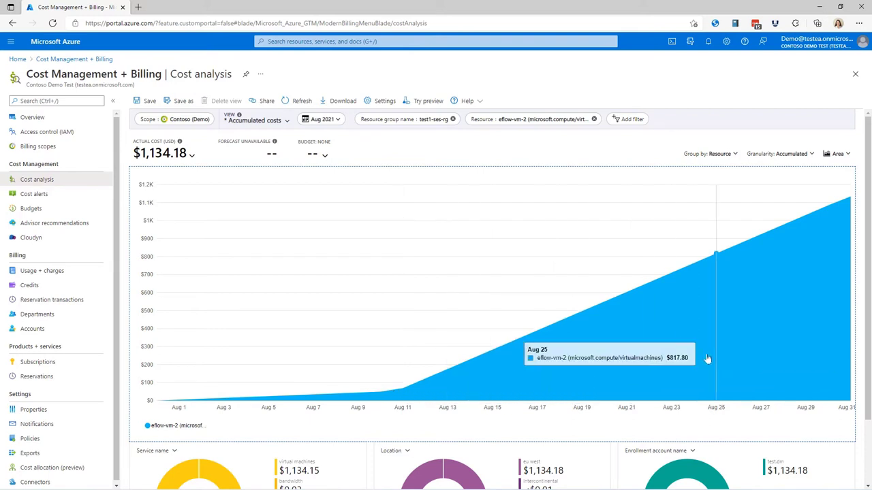
Group the eflow-vm-2 costs by Meter
left_click(710, 153)
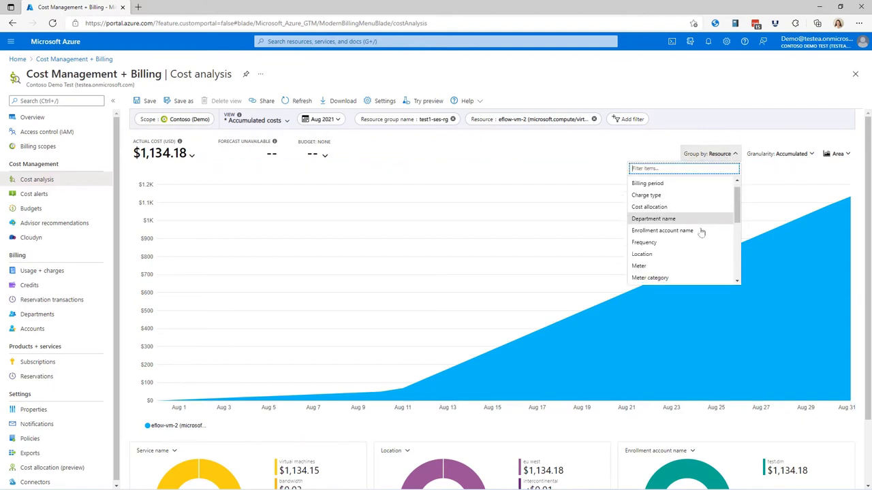
scroll(681, 232, "down", 1)
left_click(639, 226)
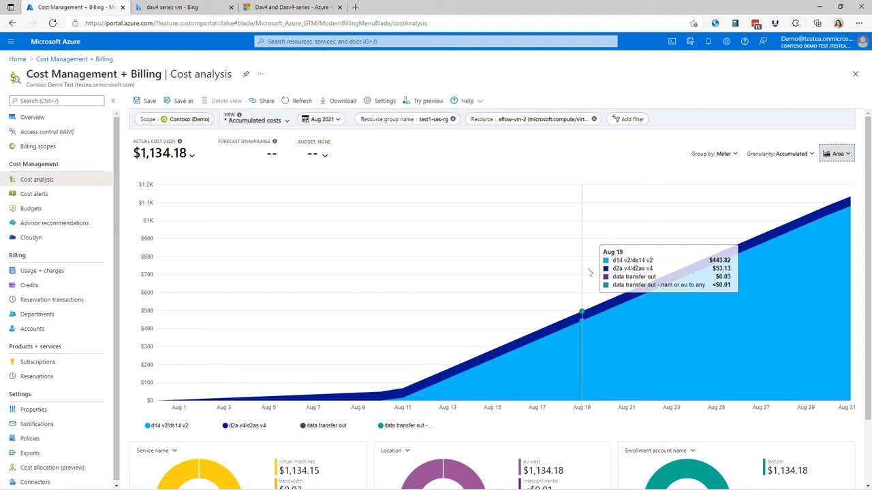
Switch the eflow-vm-2 meter costs from Accumulated to Daily granularity
left_click(783, 155)
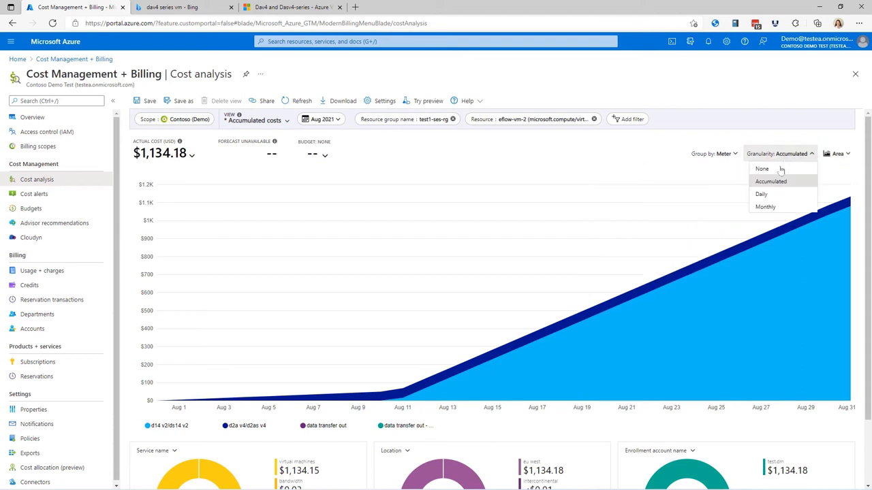
left_click(771, 199)
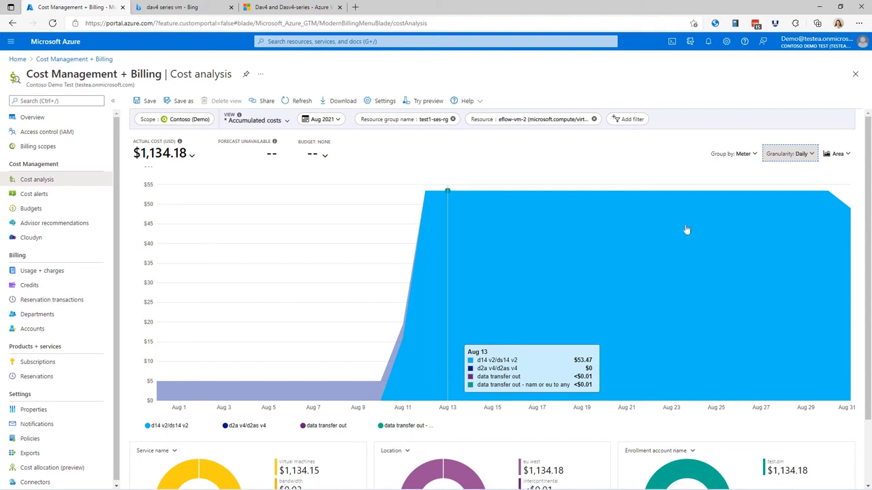
left_click(837, 153)
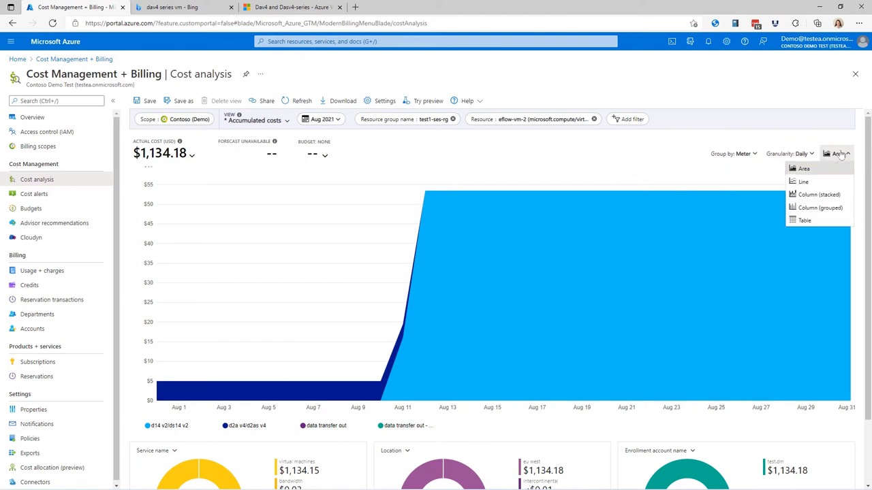
Show the daily meter costs as grouped columns, then as a Table view
left_click(819, 207)
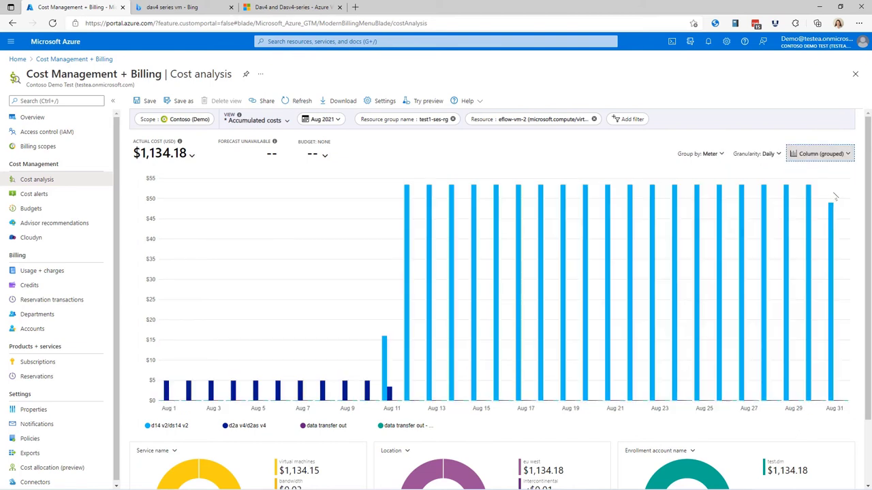
left_click(835, 155)
left_click(817, 208)
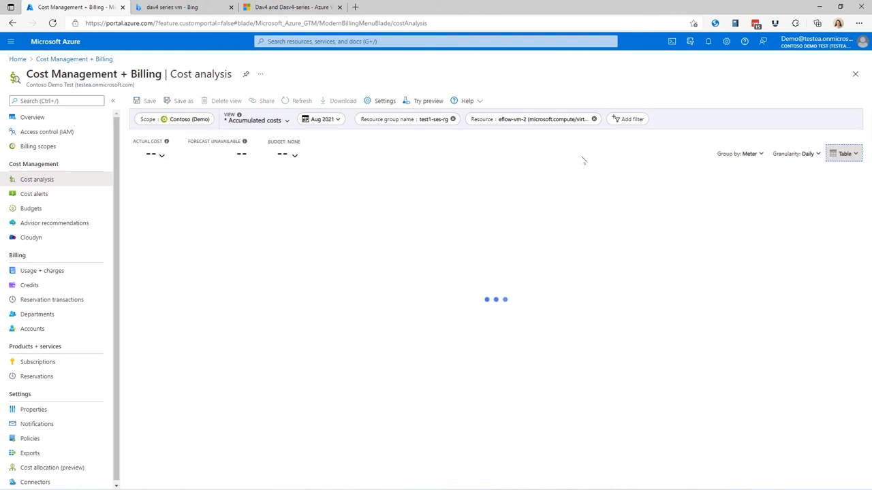
scroll(640, 336, "down", 3)
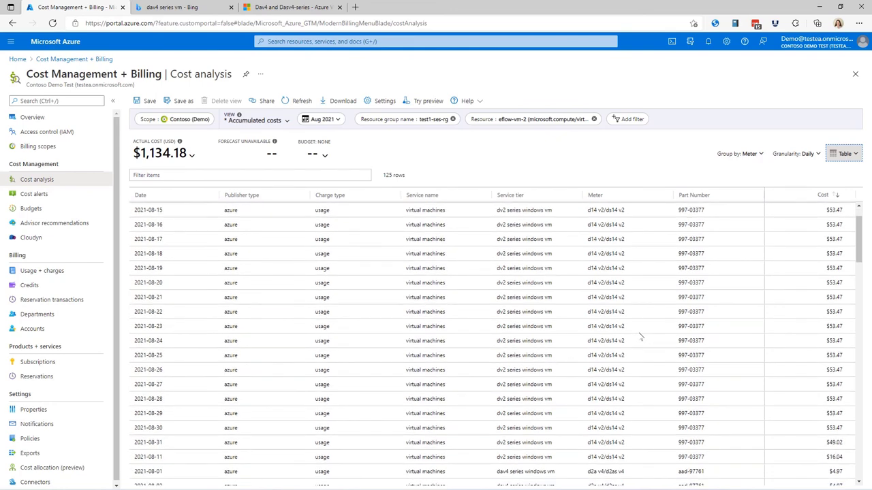
scroll(640, 336, "down", 3)
scroll(640, 336, "down", 3)
scroll(640, 336, "down", 3)
scroll(640, 336, "down", 3)
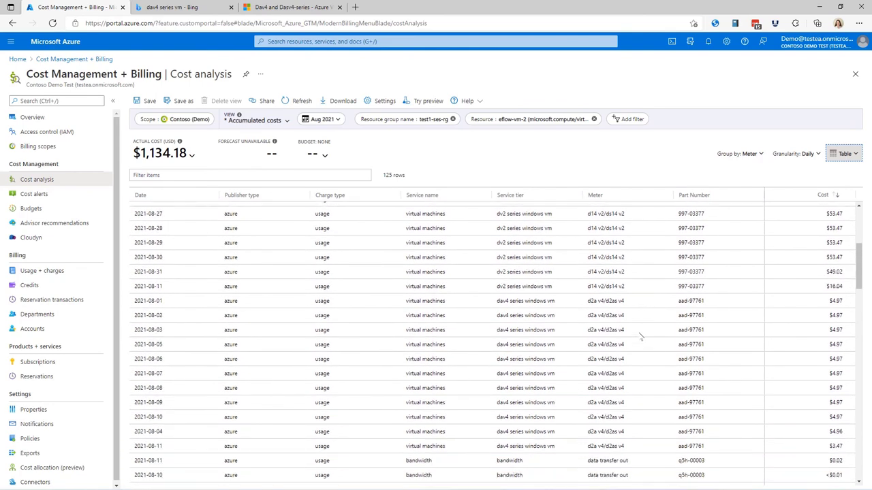